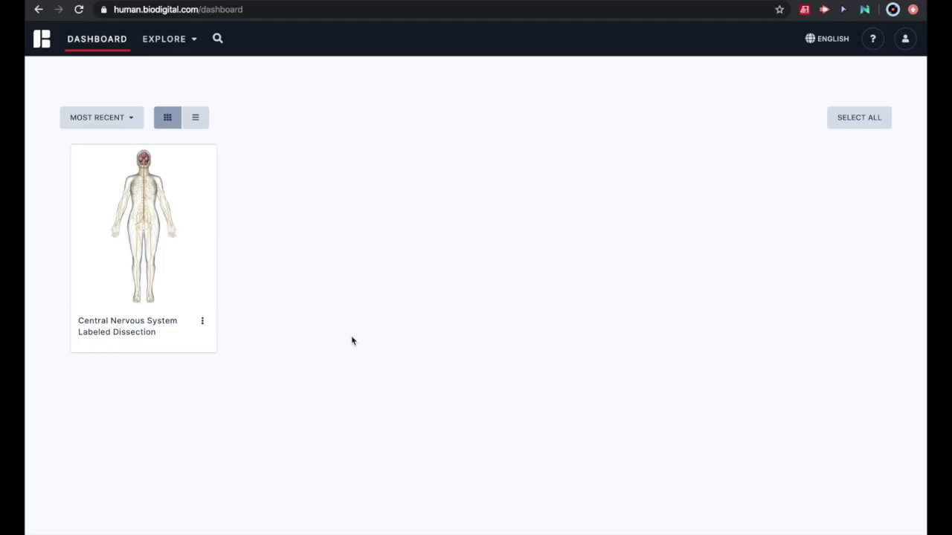
- Open the Male Reproductive System model from Anatomy by Systems for editing in Studio
mouse_move(176, 44)
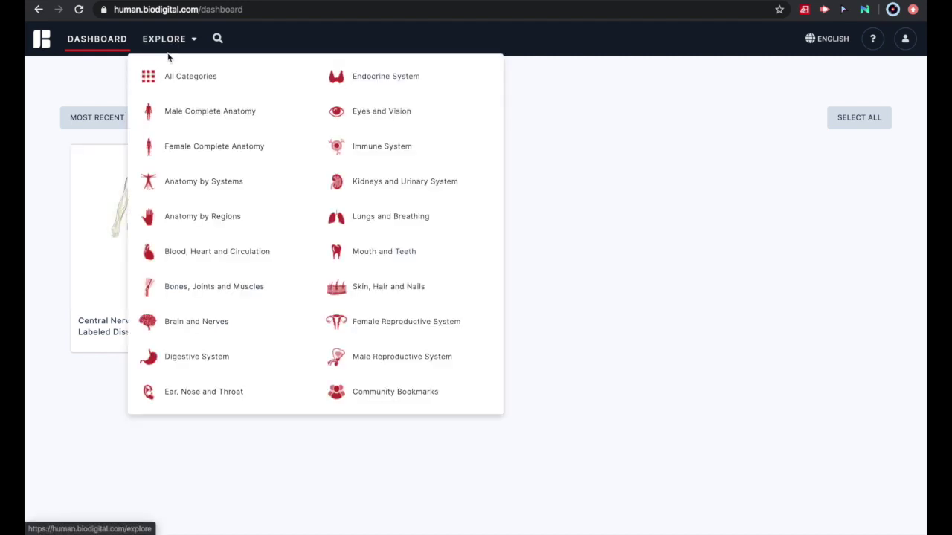
left_click(169, 180)
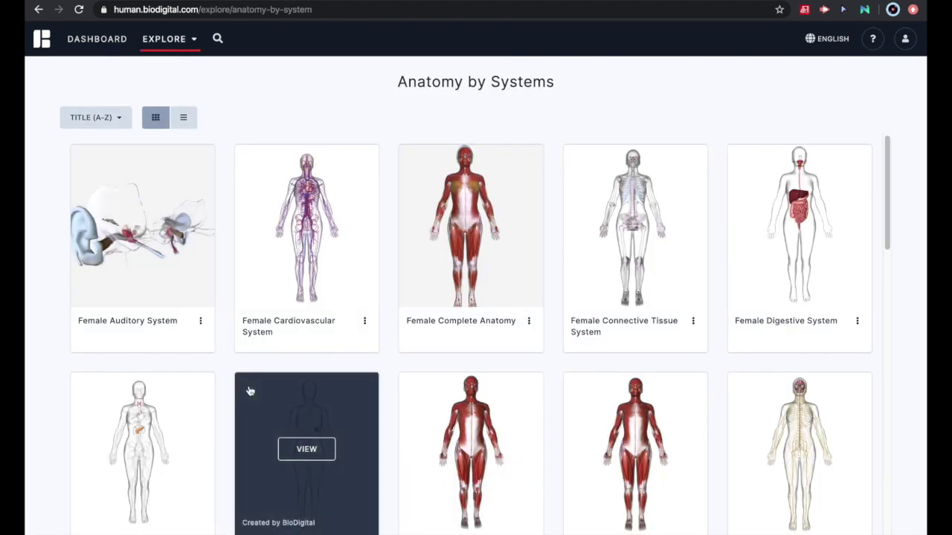
scroll(249, 391, "down", 12)
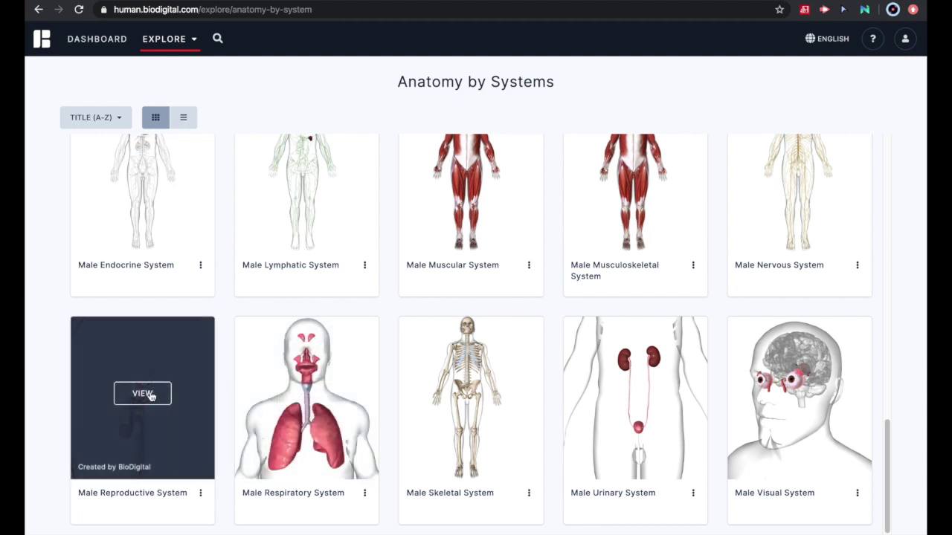
left_click(150, 424)
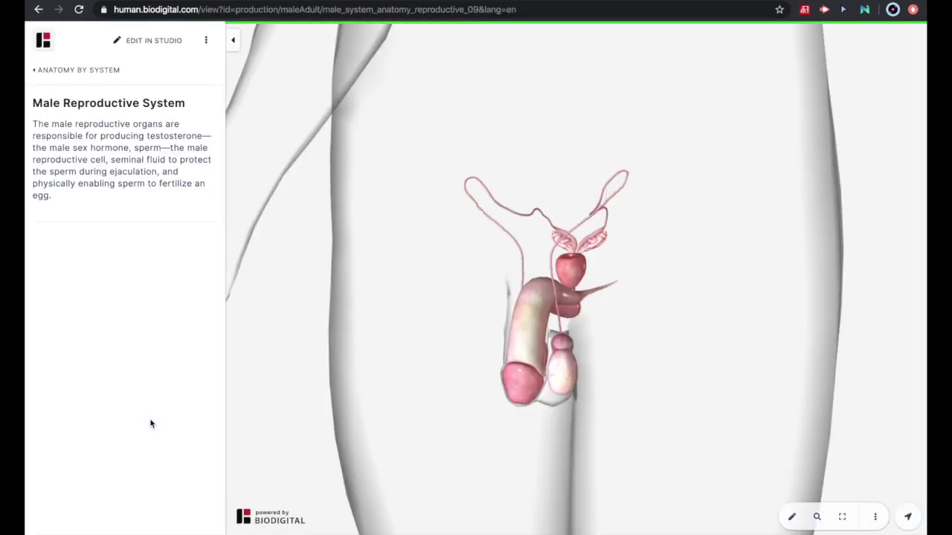
left_click(168, 47)
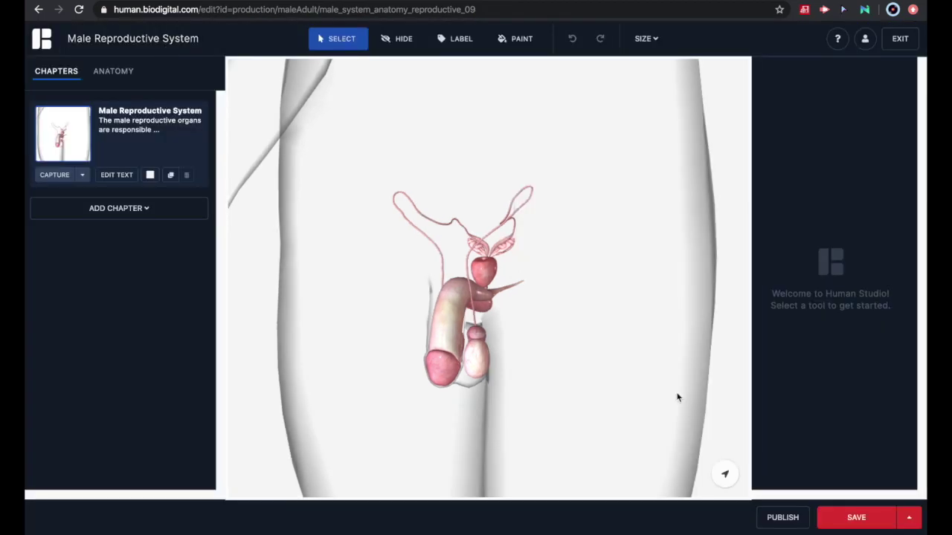
- Save the scene as a new copy titled with the user's surname prefix before 'Male Reproductive System'
left_click(856, 519)
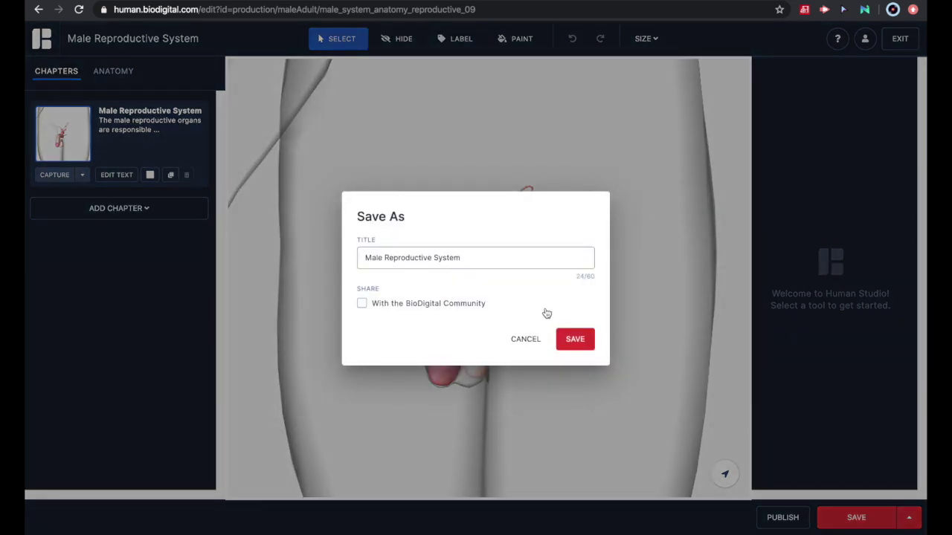
left_click(360, 258)
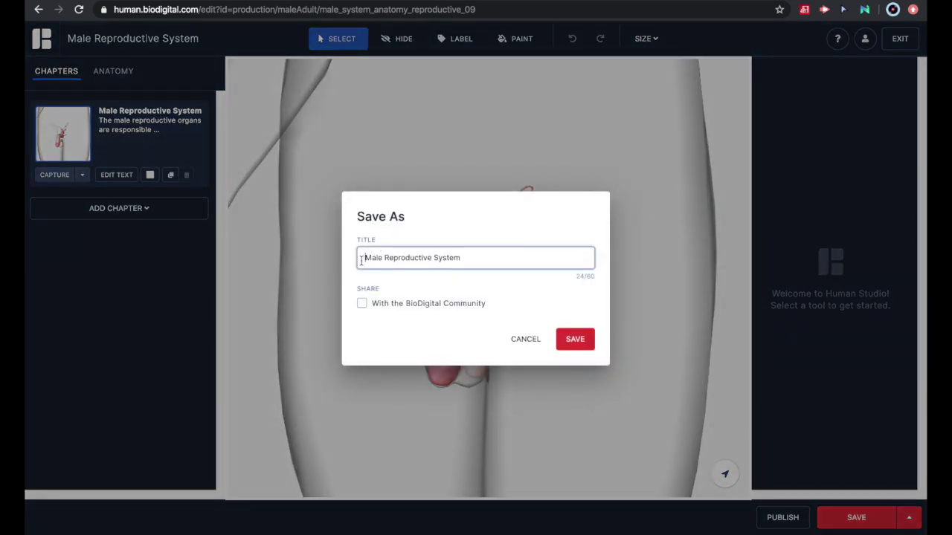
type("Nunes")
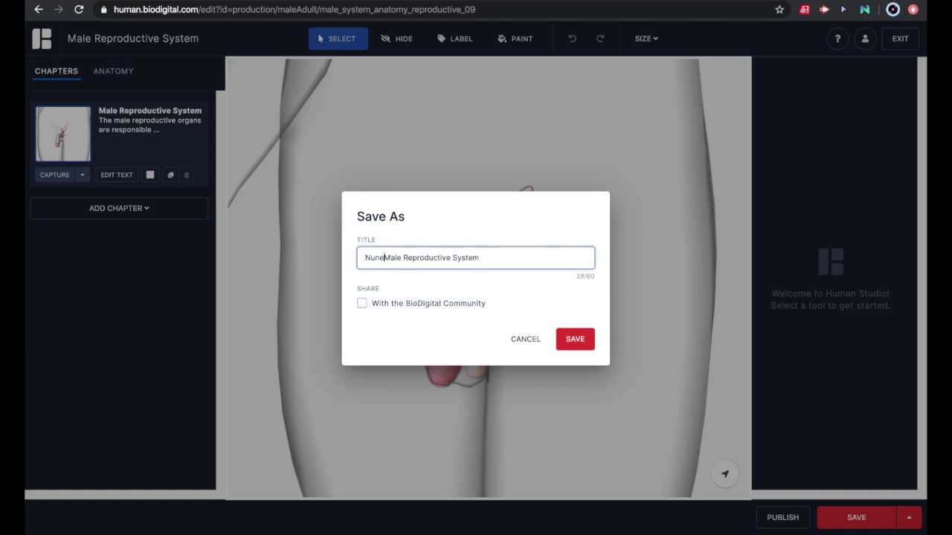
type("S_")
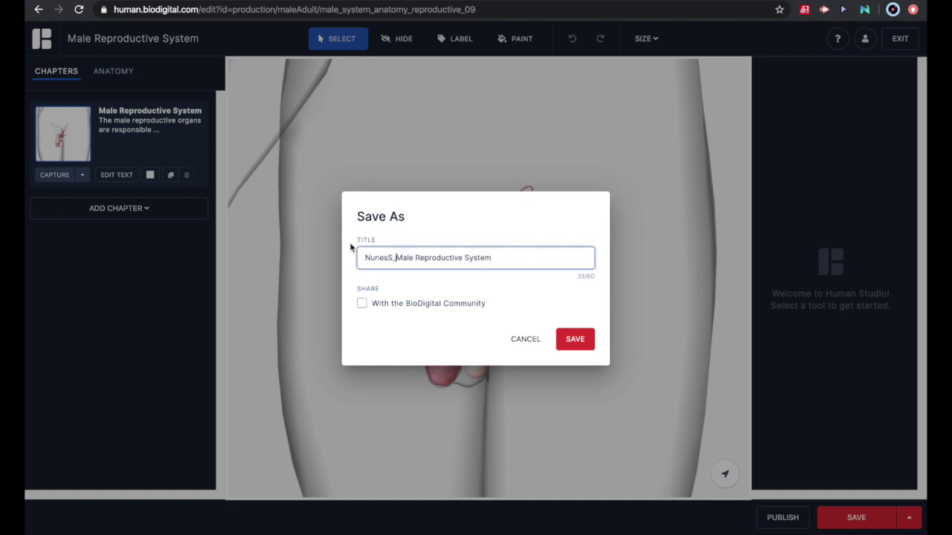
left_click(579, 342)
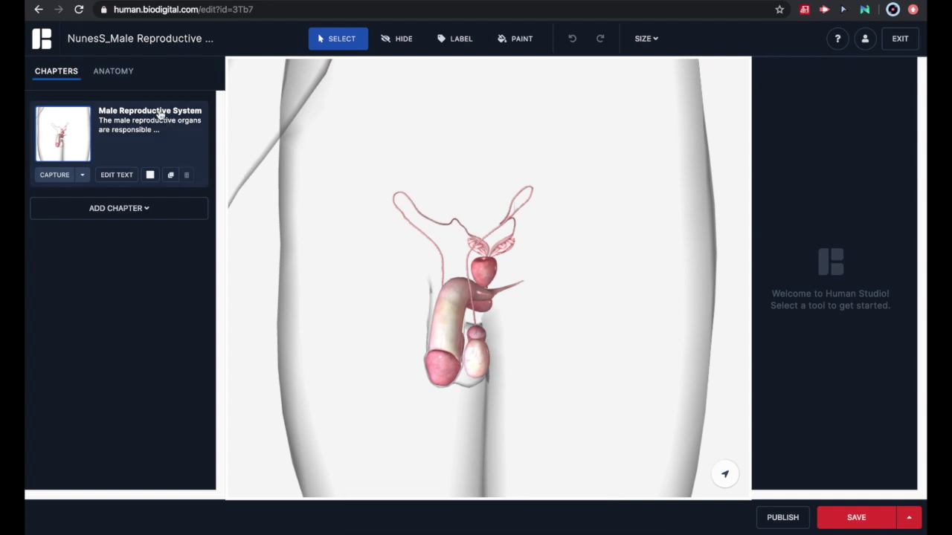
- Expand the Anatomy tree through Reproductive system, External genitalia and Penis
left_click(124, 76)
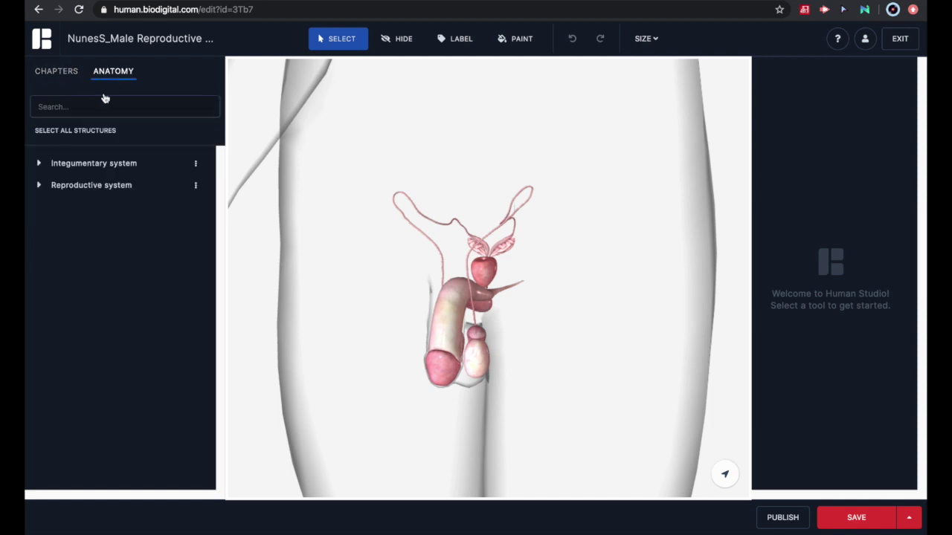
left_click(40, 186)
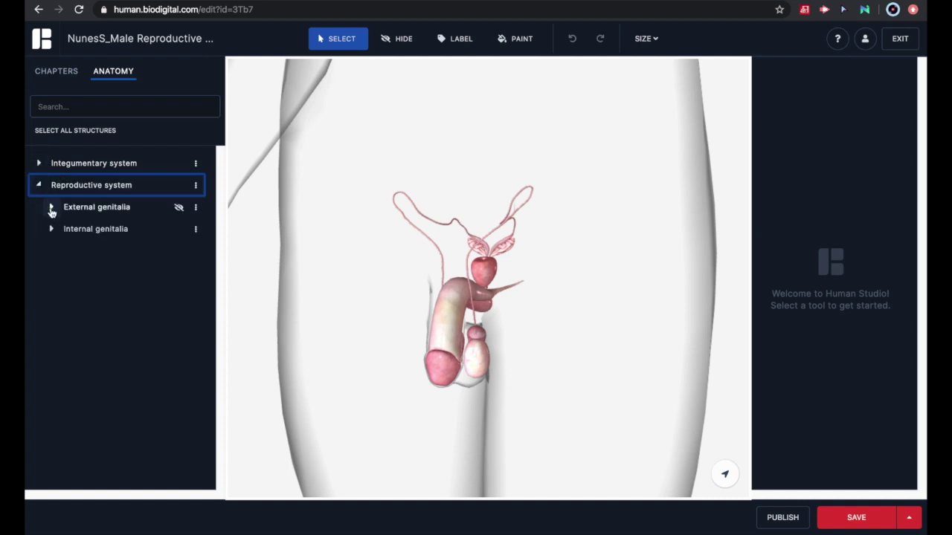
left_click(52, 208)
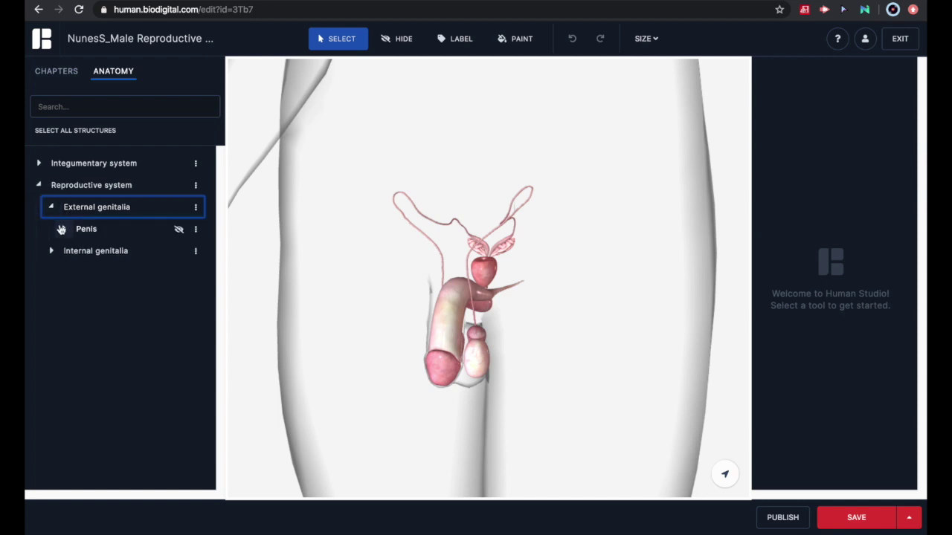
left_click(64, 230)
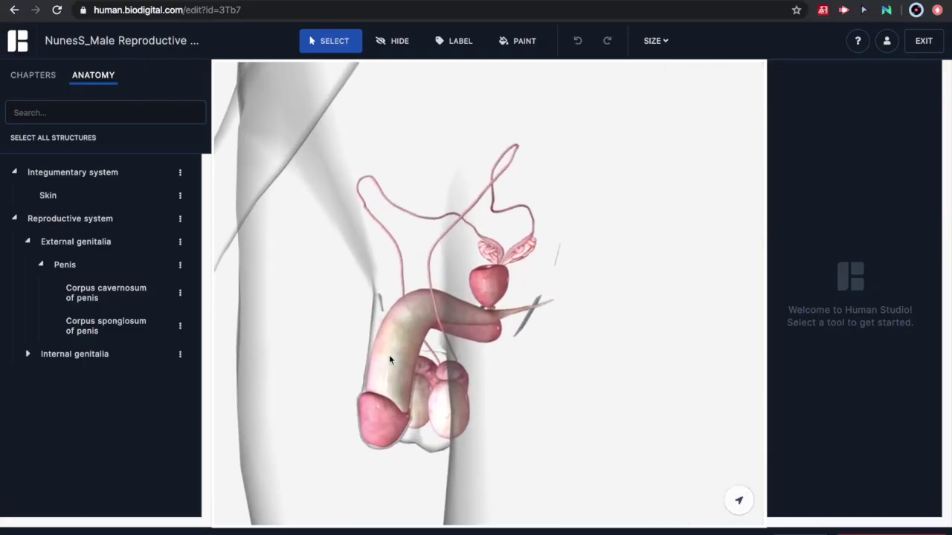
- Rotate the model side-on, select Corpus cavernosum of penis, and switch to the Label tool
left_click_drag(582, 445, 528, 440)
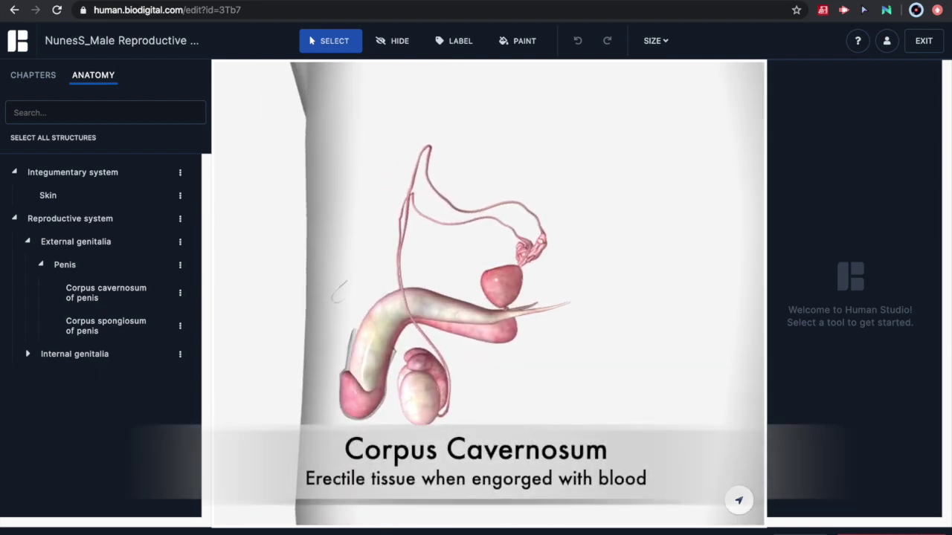
left_click(389, 312)
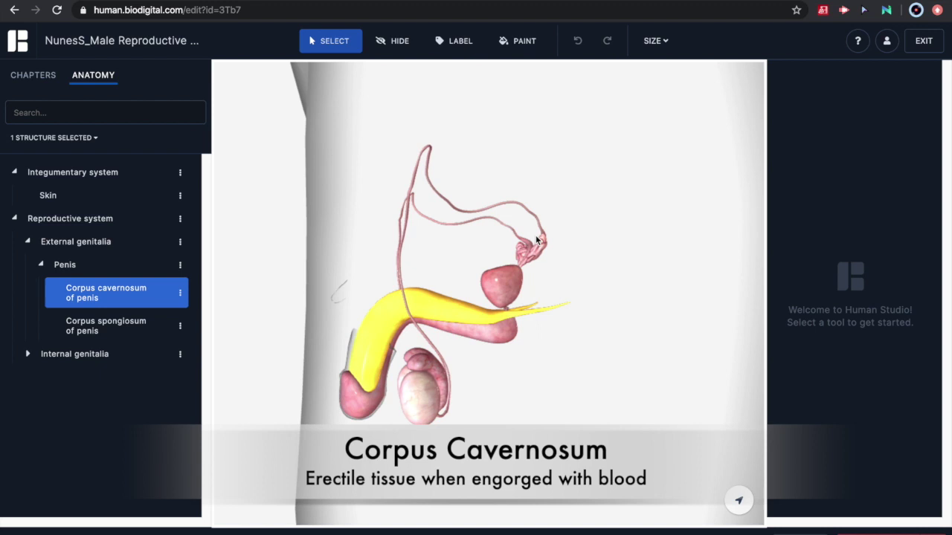
left_click(460, 44)
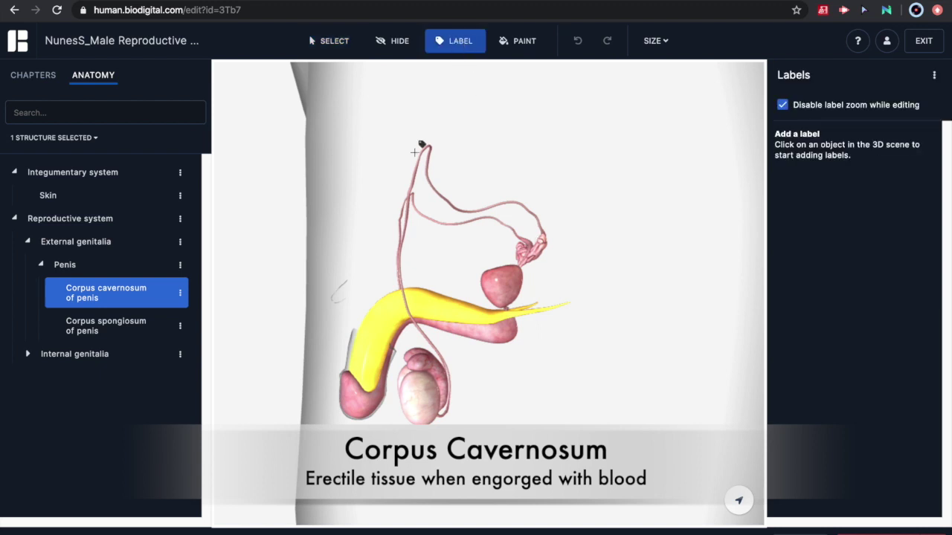
- Label the corpus cavernosum and the corpus spongiosum, moving each label's text clear of the model
left_click(389, 301)
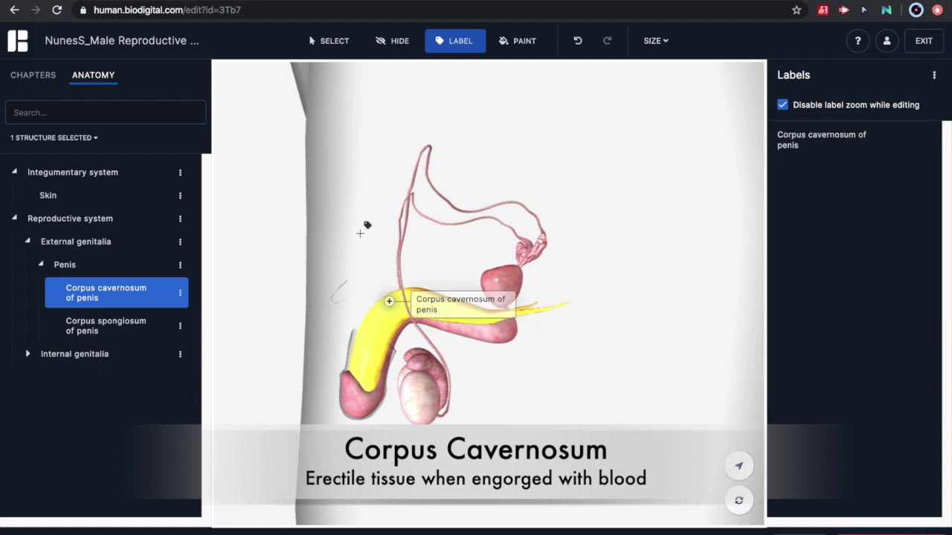
left_click_drag(474, 310, 404, 293)
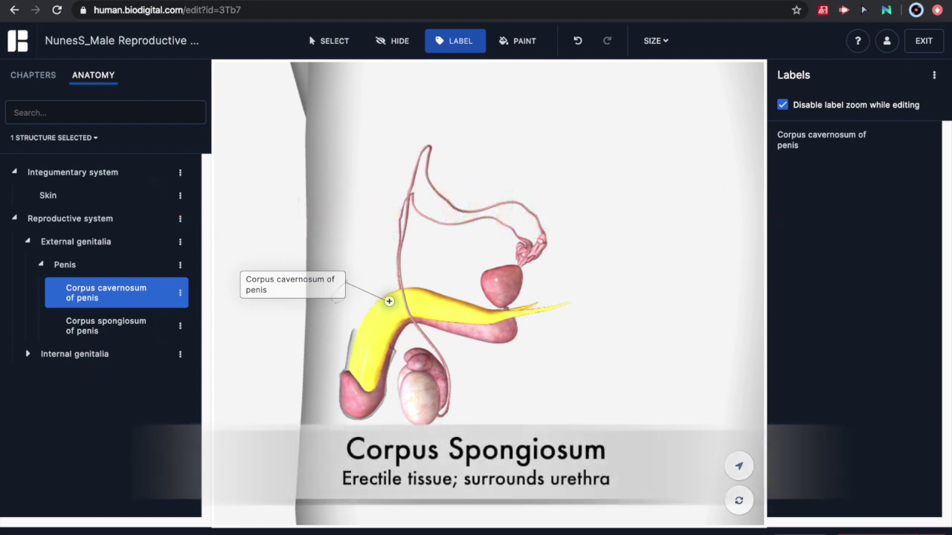
left_click(452, 329)
left_click_drag(512, 340, 542, 446)
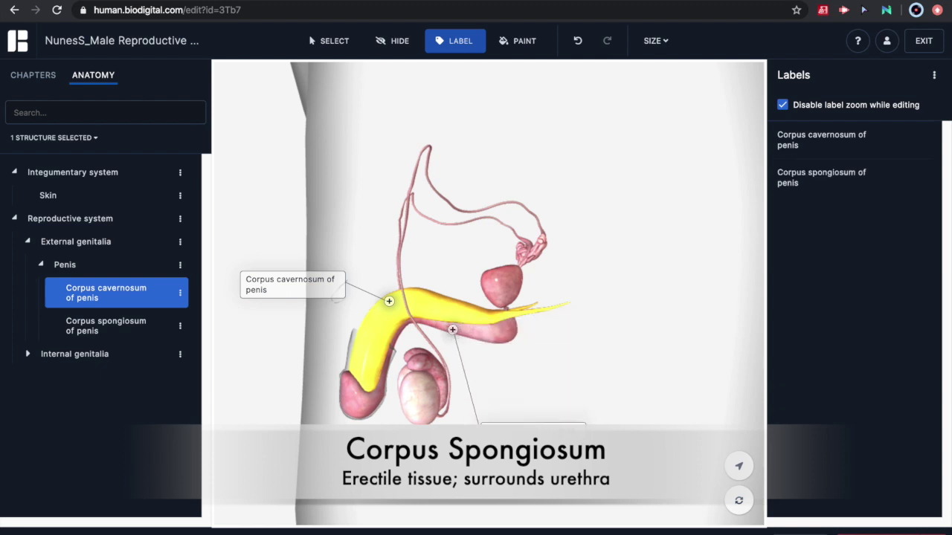
- Pin a label at the spongiosum's rear end below the model and select its title
left_click(512, 327)
left_click_drag(563, 336, 565, 406)
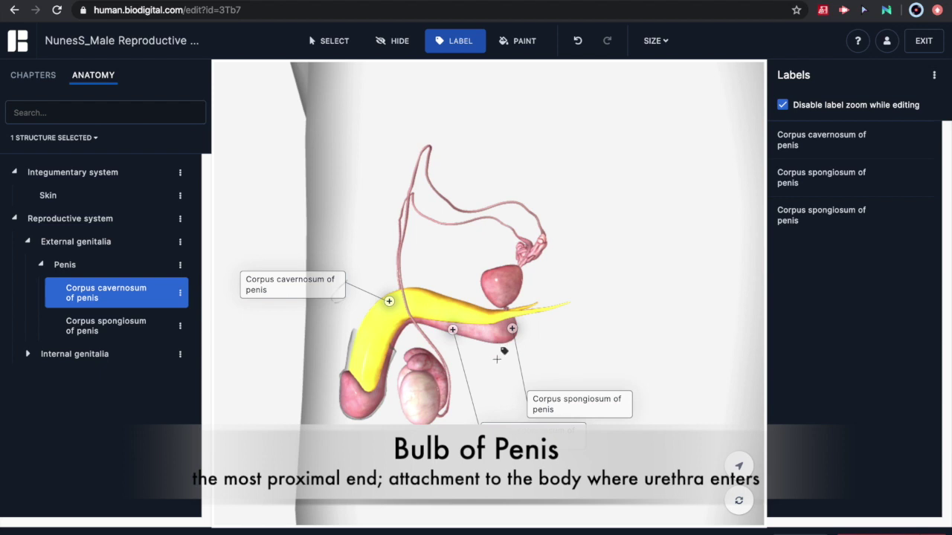
left_click(556, 411)
left_click_drag(896, 289, 778, 290)
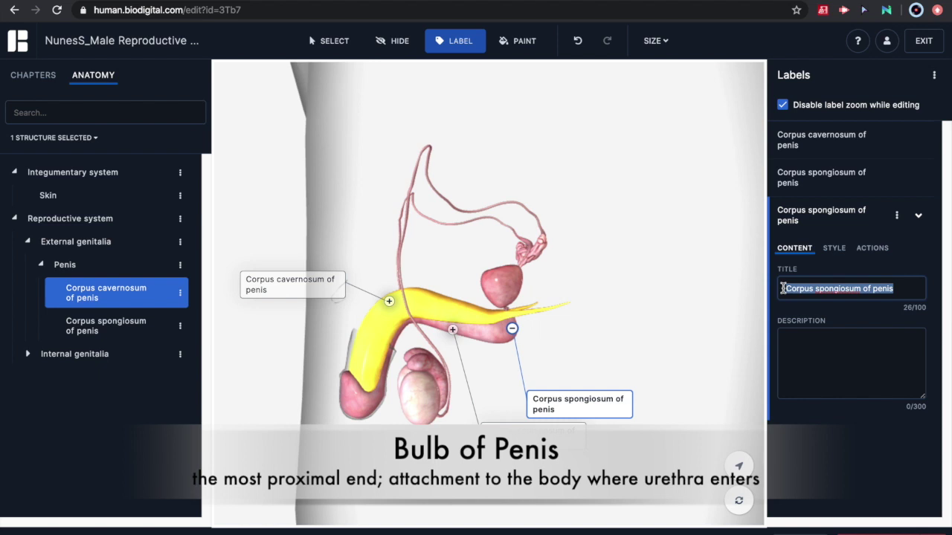
- Retitle the rear-end spongiosum label 'Bulb of Penis'
type("Bulb ")
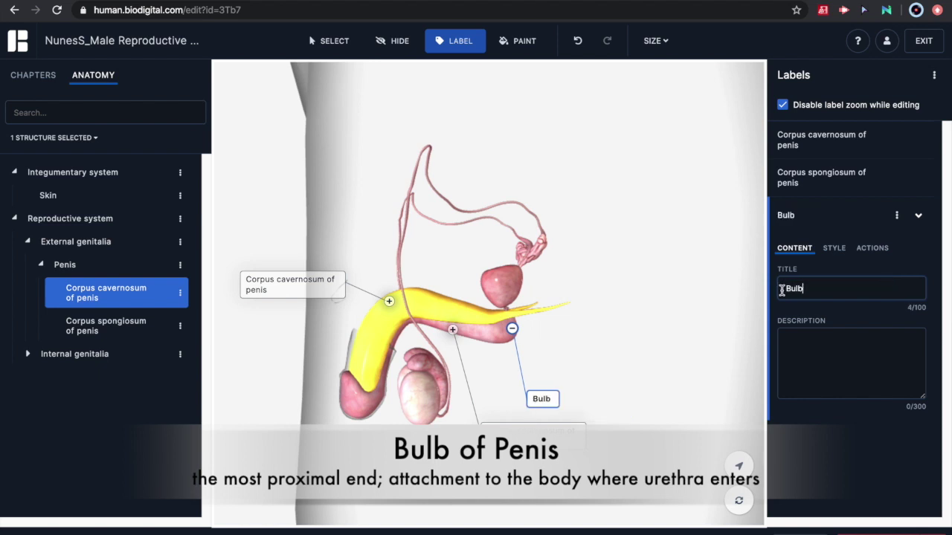
type("of Pe")
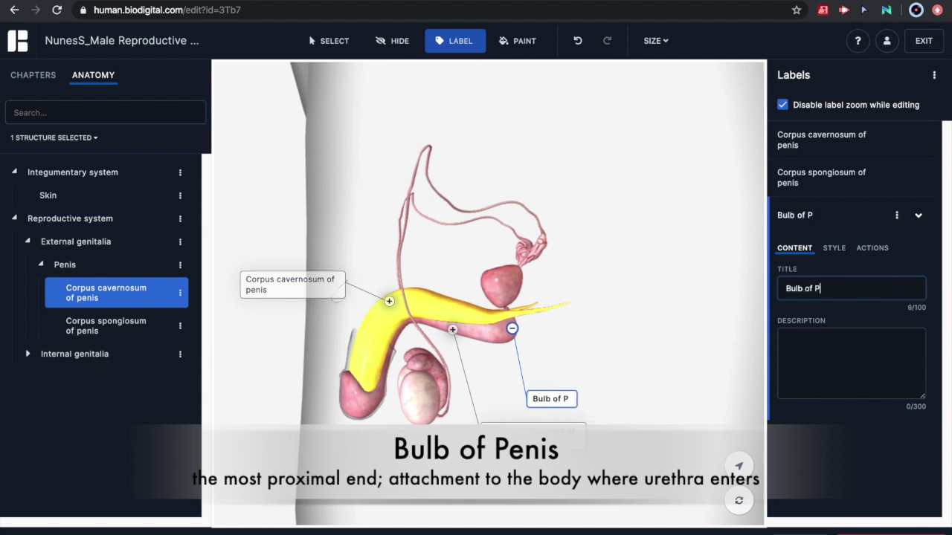
type("ni")
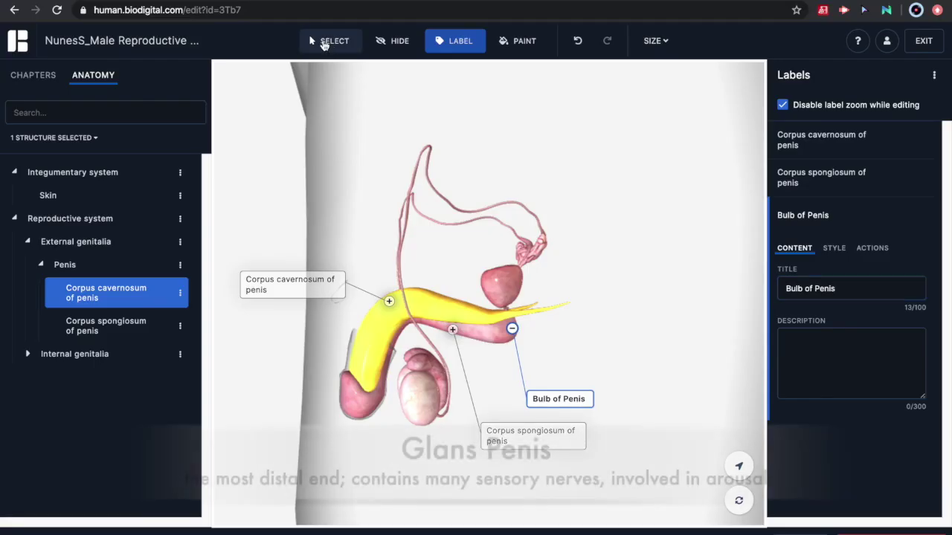
- Select the corpus spongiosum and pin a label on the glans titled 'Glans Penis'
left_click(327, 40)
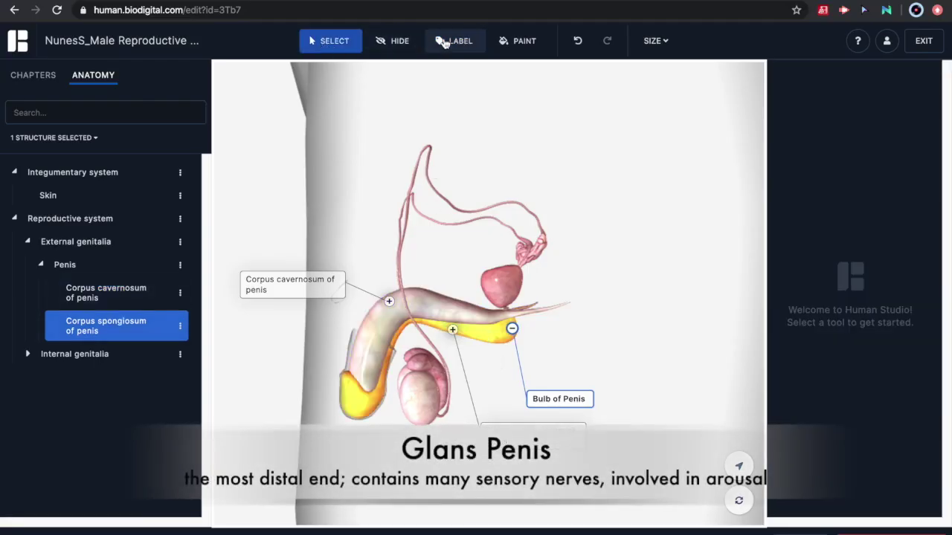
left_click(445, 41)
left_click_drag(413, 417, 281, 455)
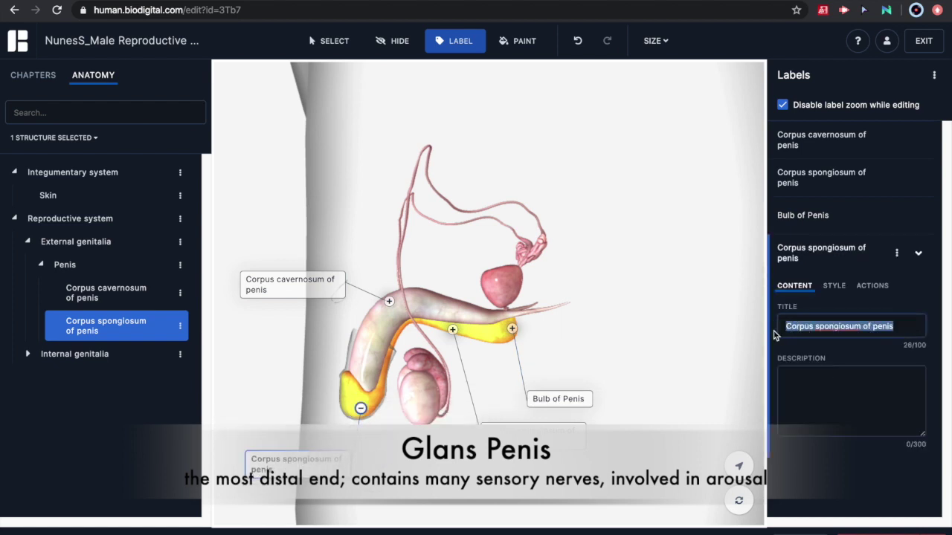
type("Glans")
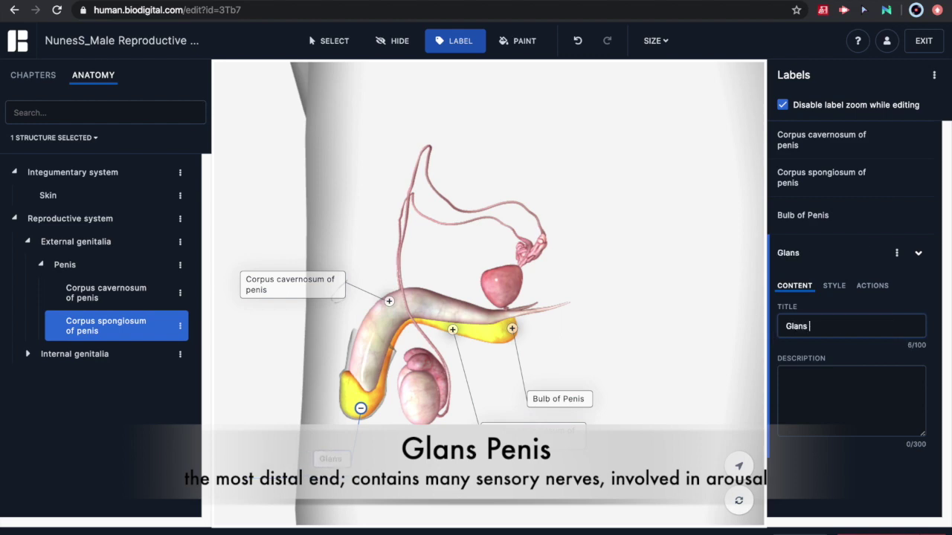
type(" Penis")
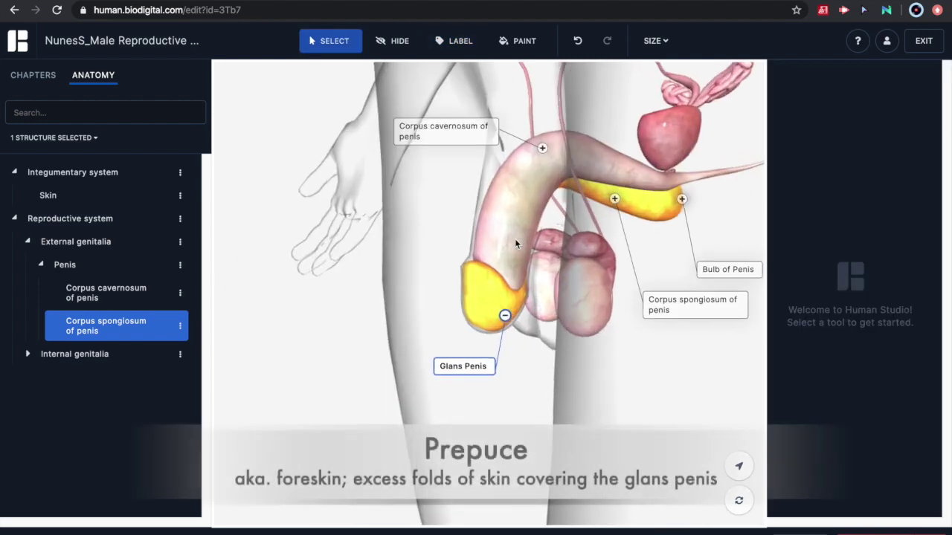
- Select the skin, turn the view to the glans, and add a 'Prepuce' label described 'Foreskin' on the foreskin
left_click(455, 236)
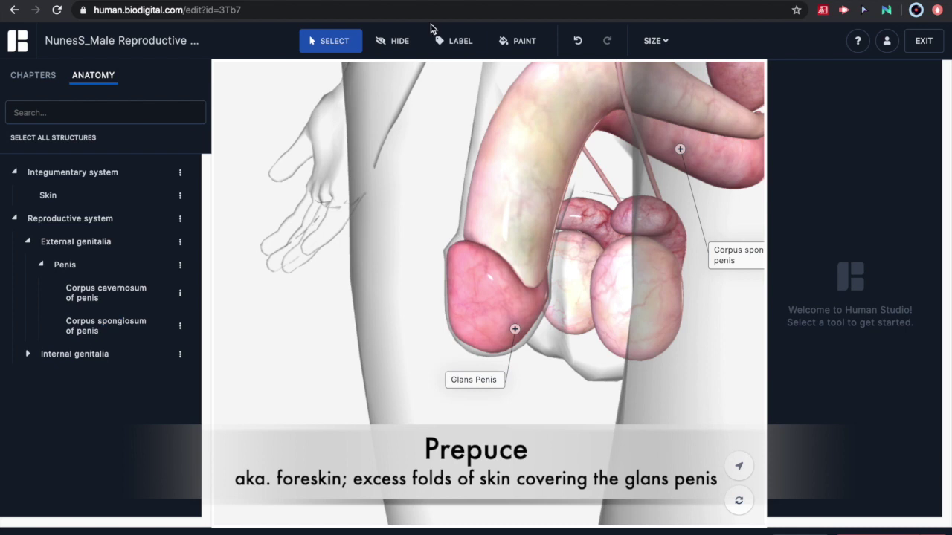
left_click(48, 195)
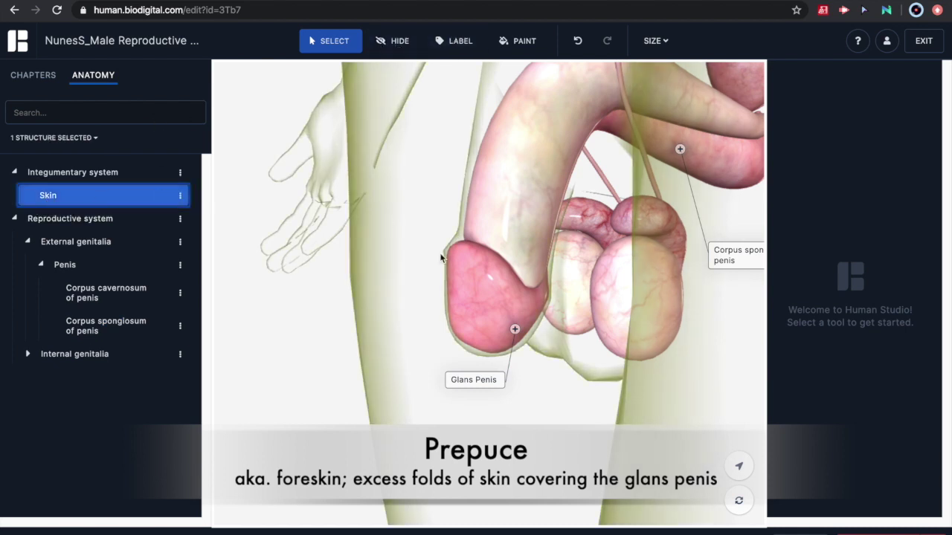
left_click_drag(384, 219, 440, 268)
left_click(461, 41)
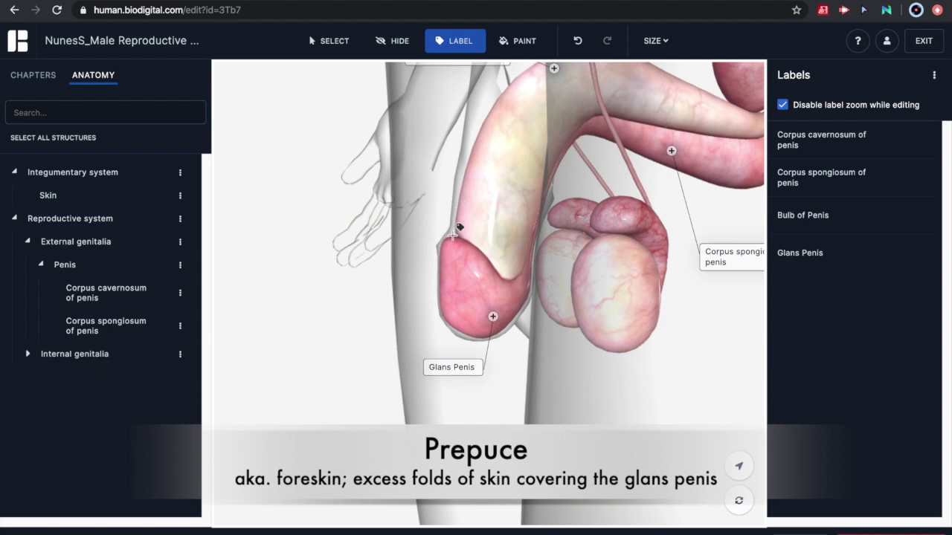
left_click(453, 236)
left_click_drag(520, 240, 392, 320)
left_click(352, 300)
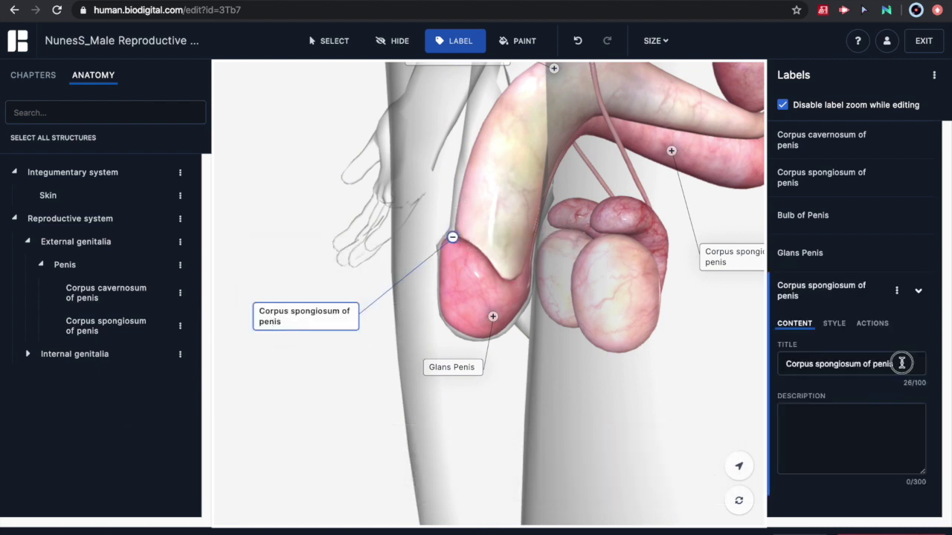
type("Prepuce")
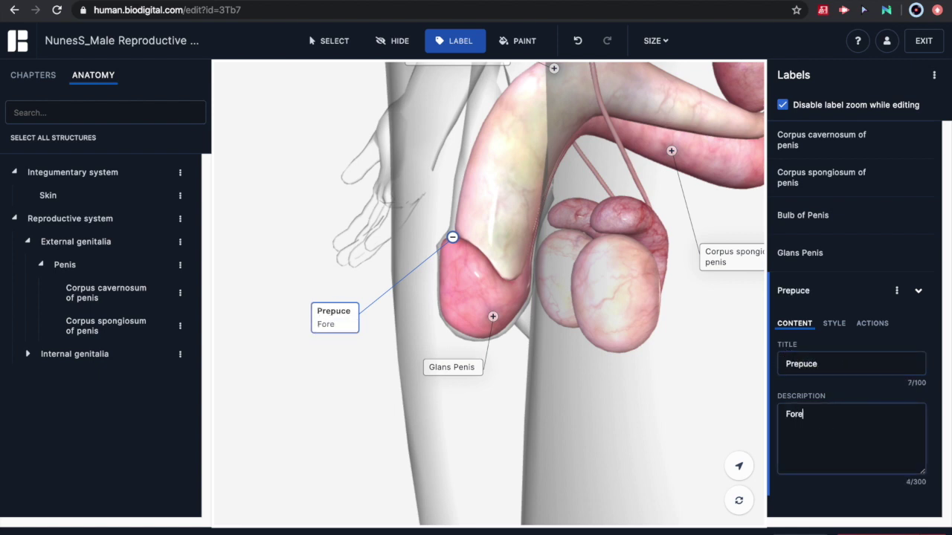
left_click(371, 452)
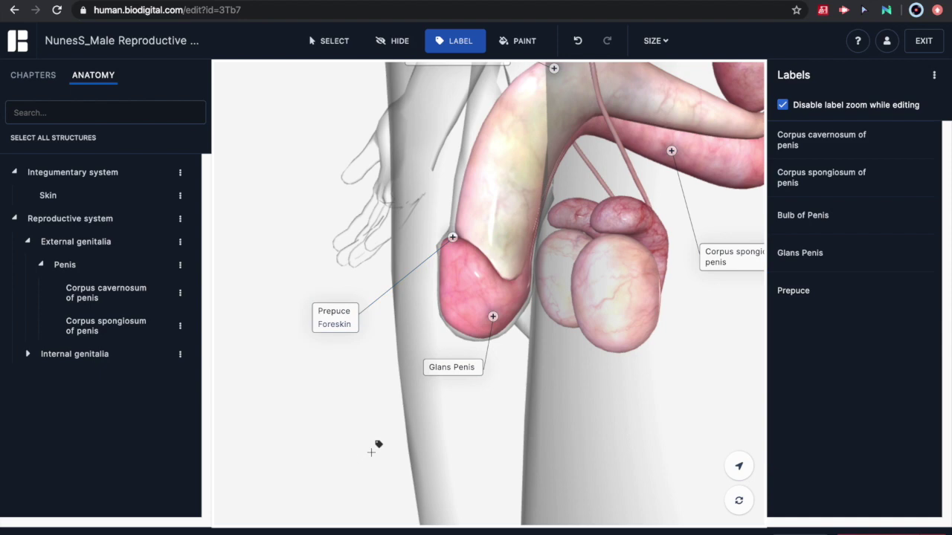
- Pin a label at the tip of the glans and retitle it 'Orifice'
left_click(334, 42)
left_click(585, 329)
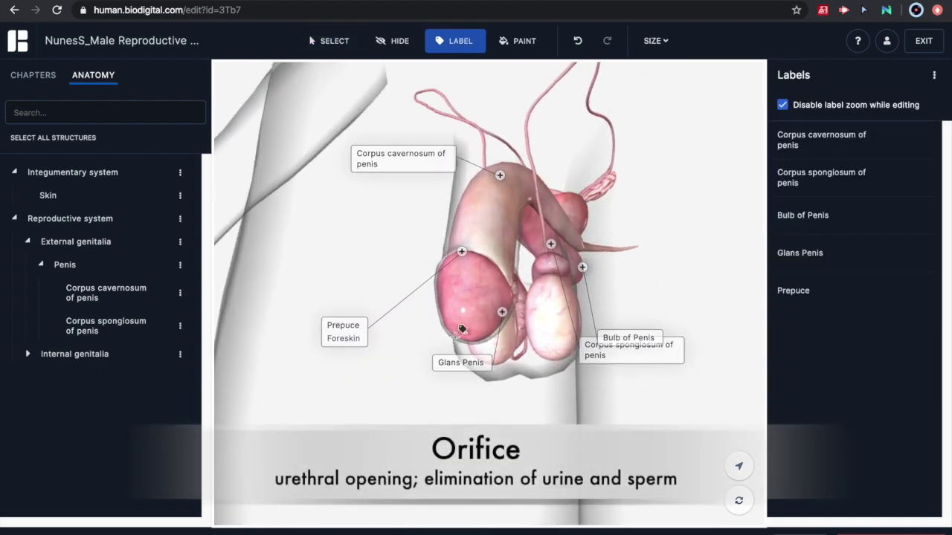
left_click(464, 330)
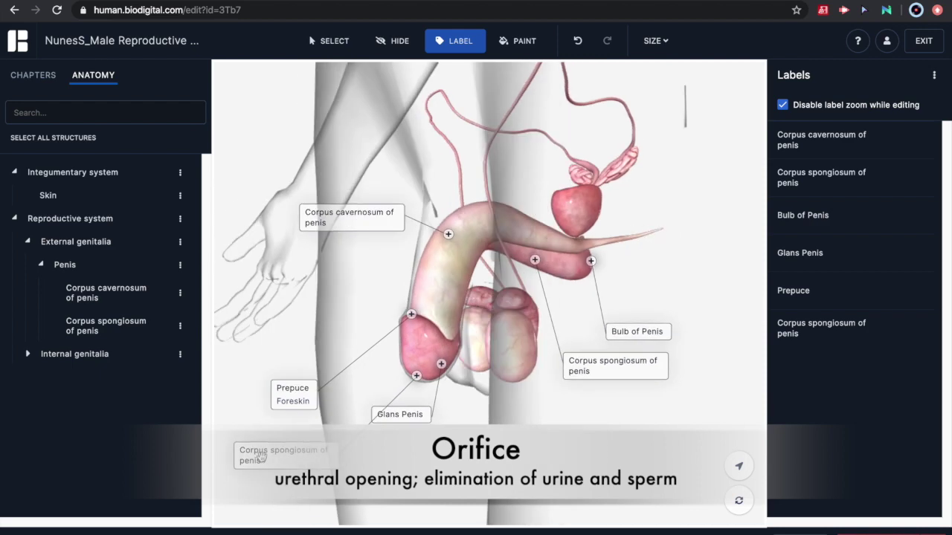
left_click_drag(894, 386, 816, 386)
type("Orific")
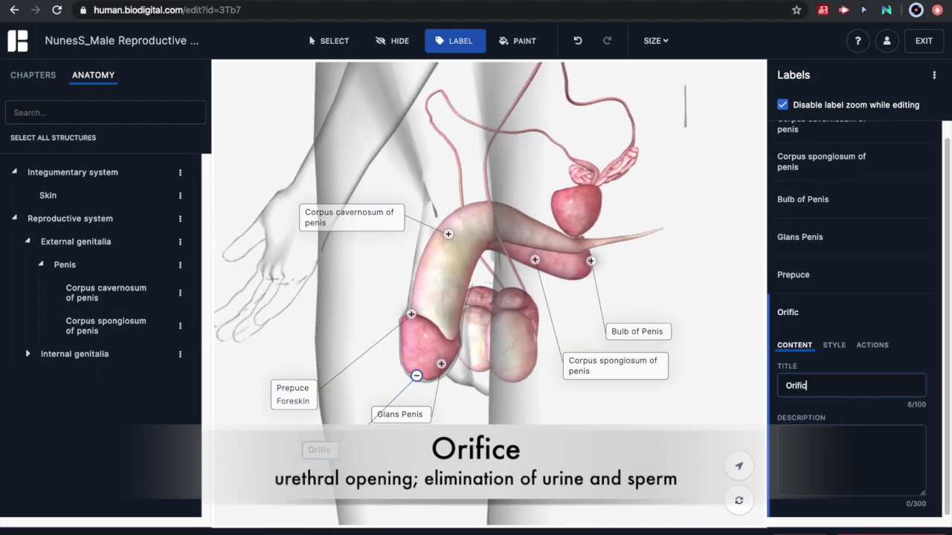